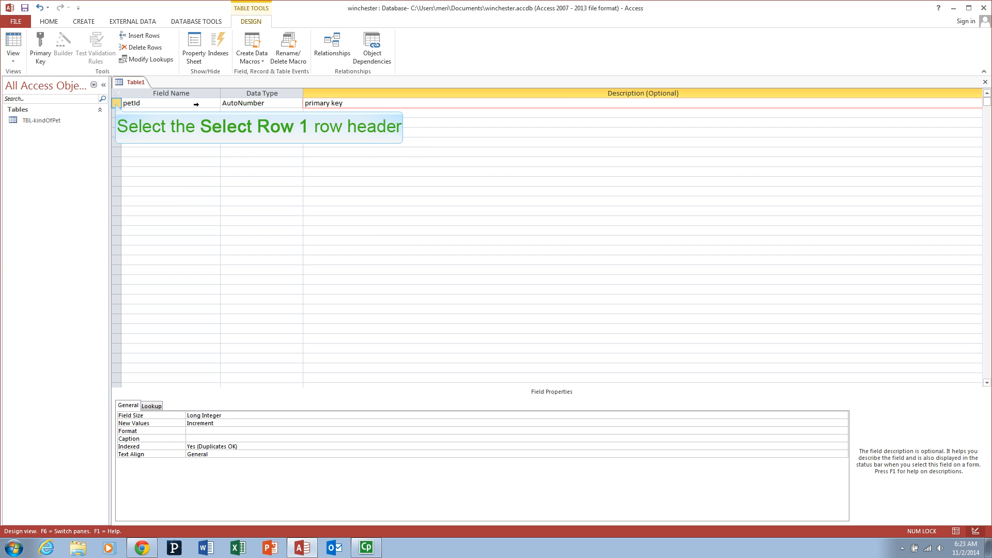
Make petId the primary key of the table.
left_click(116, 103)
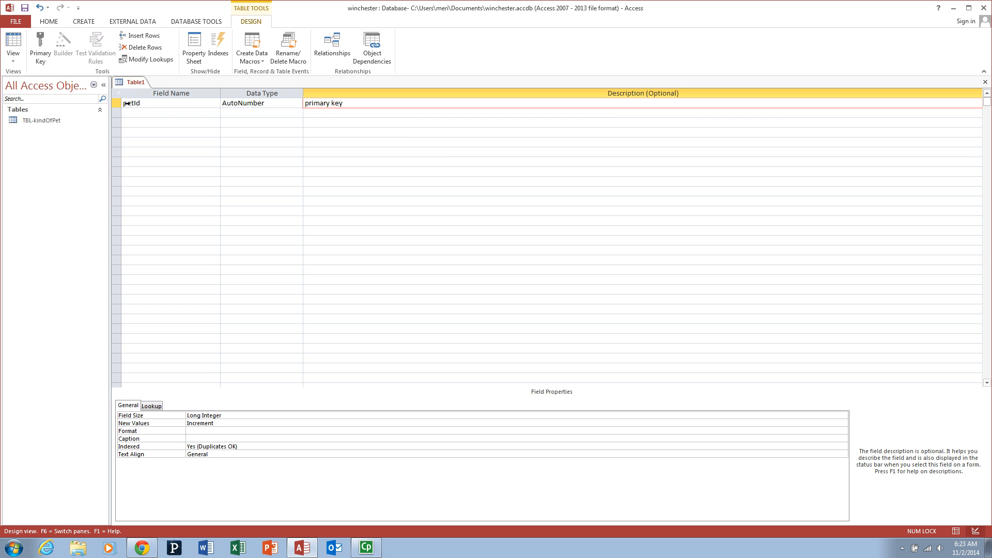
left_click(116, 104)
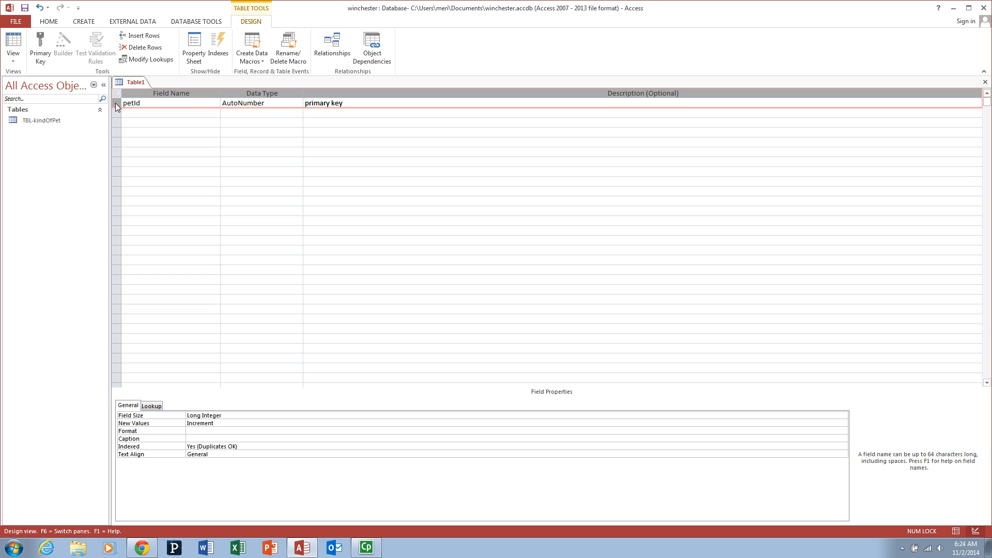
left_click(36, 43)
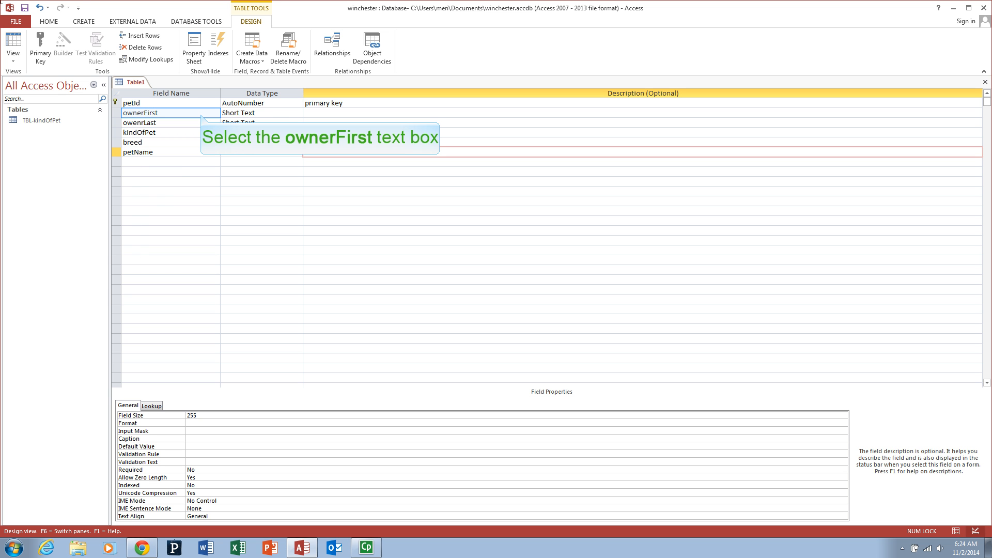
Set the ownerFirst field's size to 35 and its caption to Owner First.
left_click(201, 114)
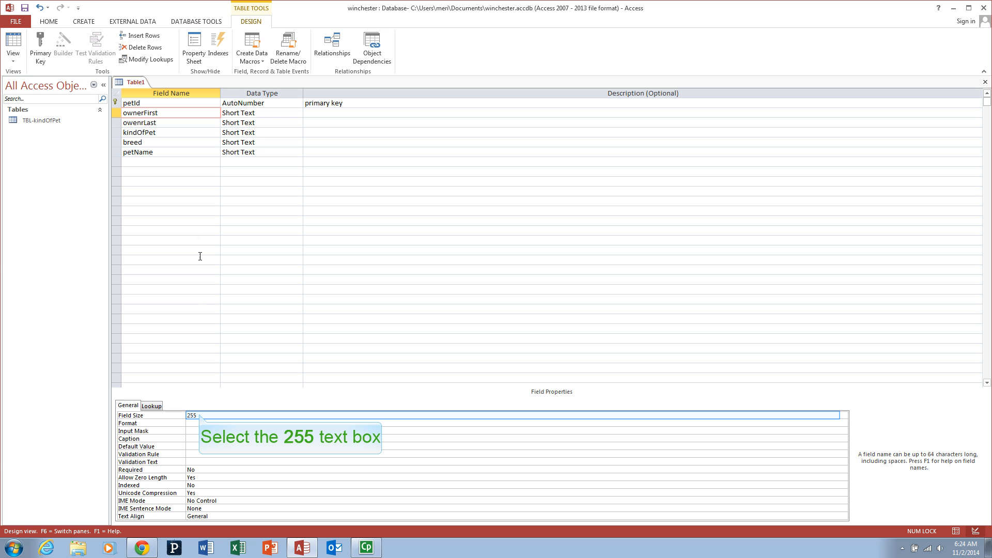
left_click(200, 413)
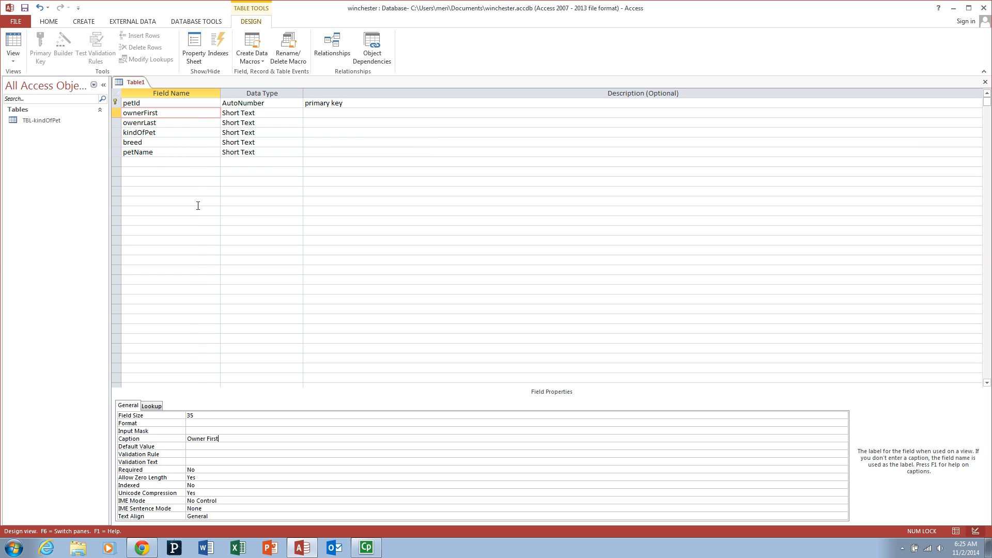
Set the owenrLast field's size to 35 and its caption to Owner Last.
left_click(199, 123)
left_click_drag(204, 416, 186, 417)
type("35")
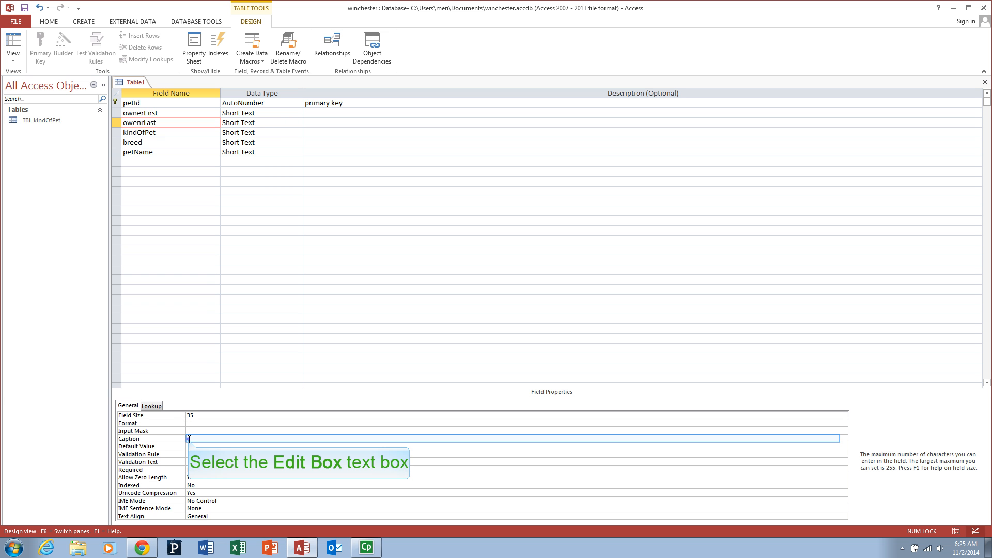
left_click(189, 439)
type("Owner Last")
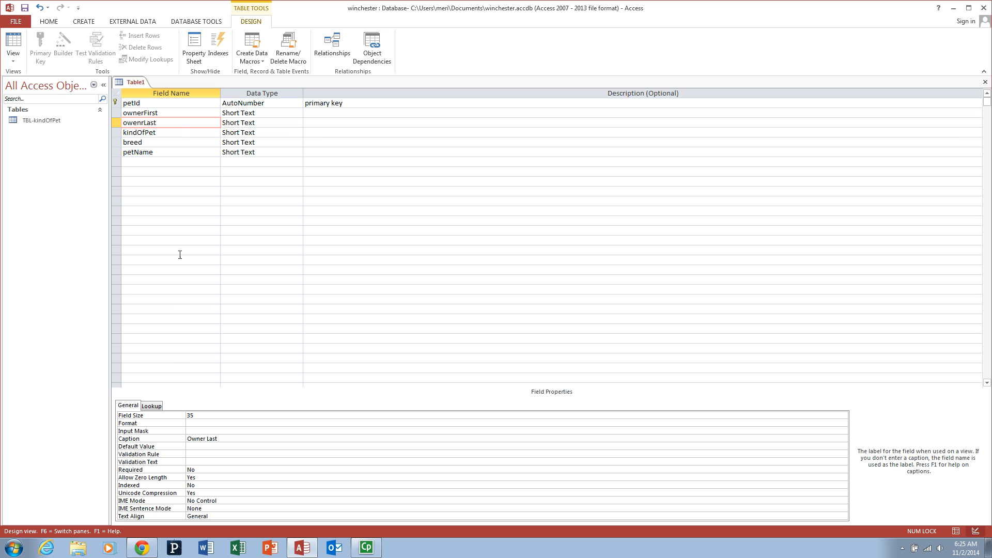
Give the kindOfPet field the caption Kind of Pet.
left_click(180, 133)
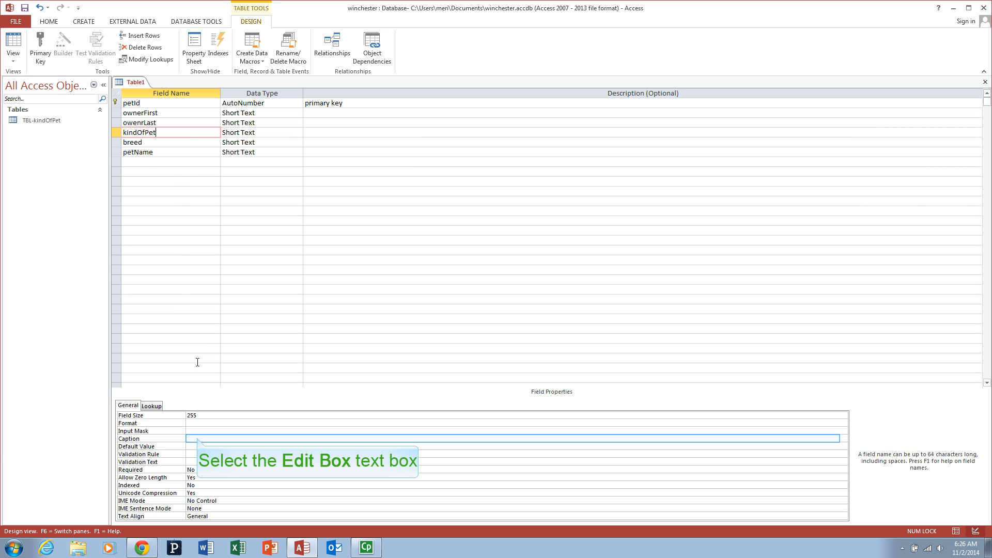
left_click(198, 438)
type("Kind of Pet")
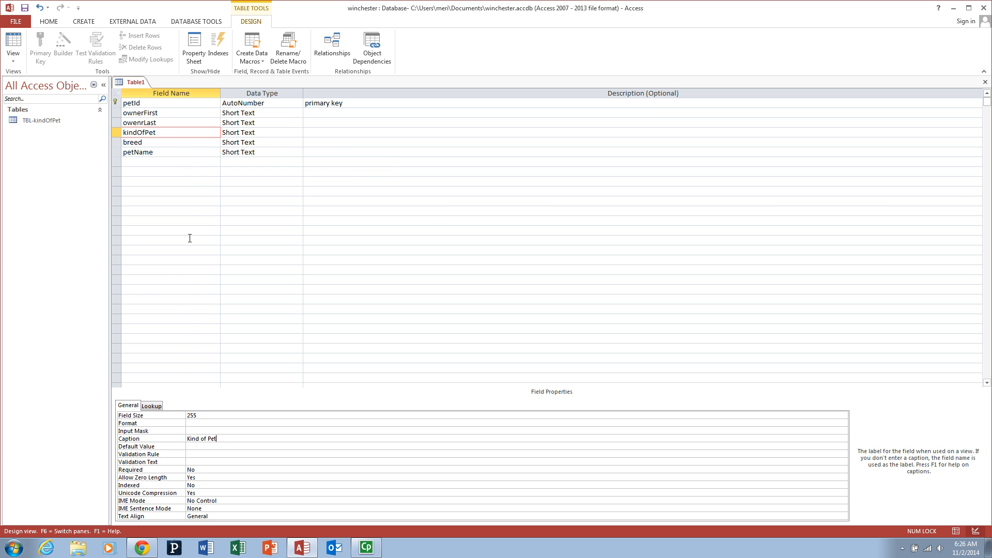
Set the breed field's caption to Breed and its field size to 35.
left_click(188, 143)
scroll(197, 434, "down", 1)
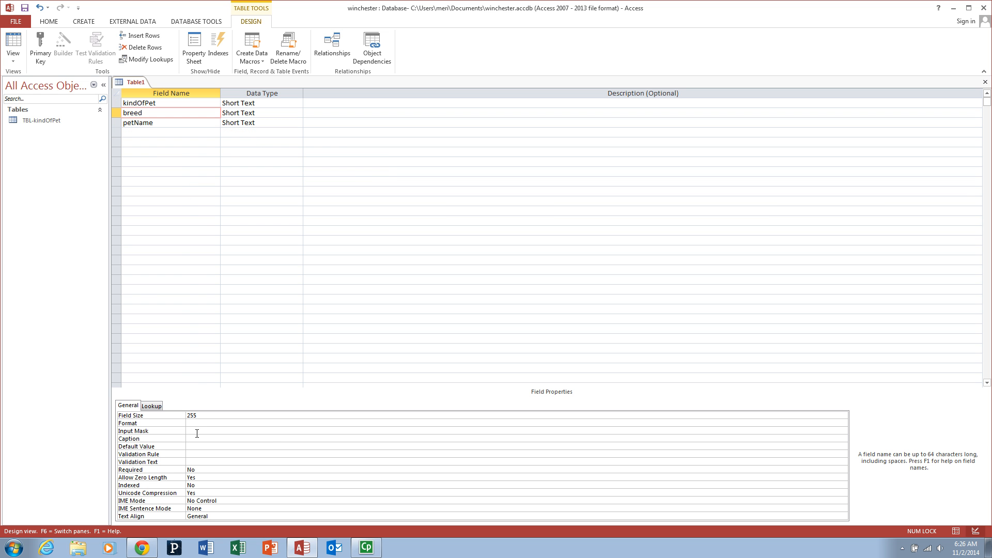
left_click(194, 439)
type("Breed")
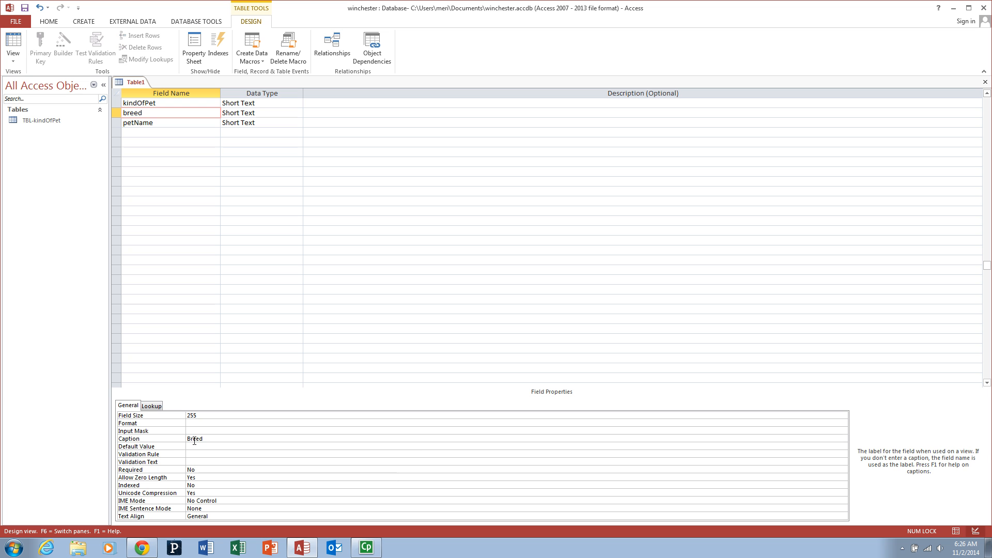
double_click(214, 416)
type("35")
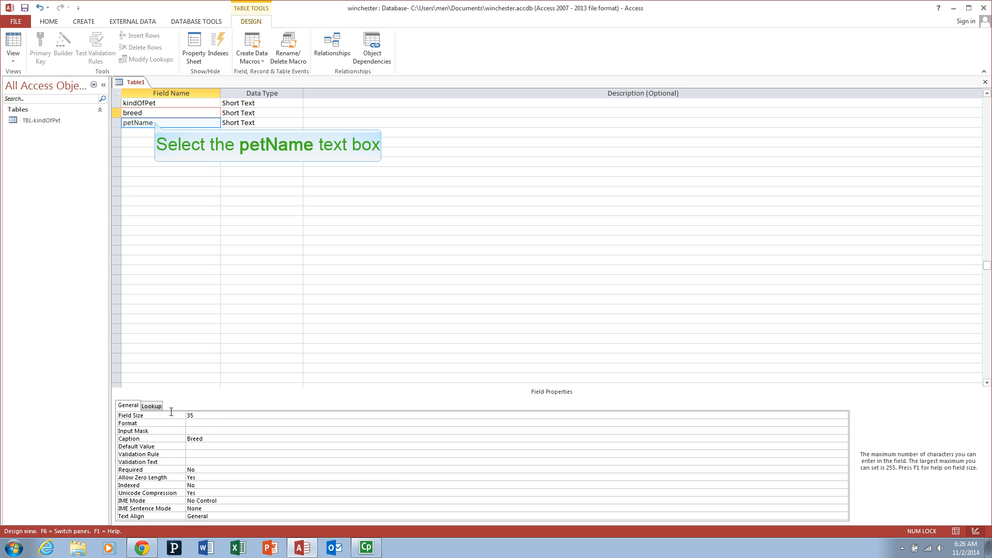
Set the petName field's size to 35 and its caption to Pet Name.
left_click(155, 122)
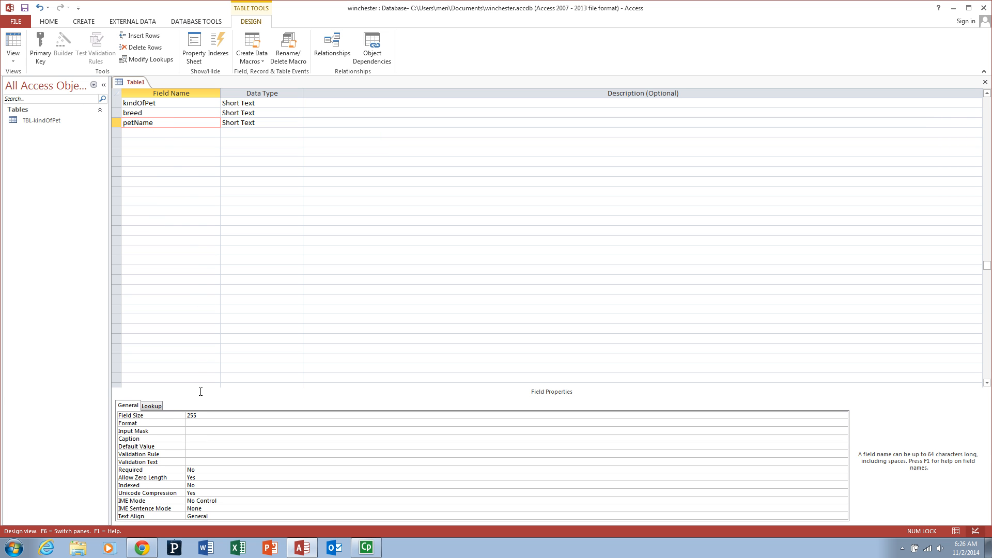
double_click(201, 417)
type("35")
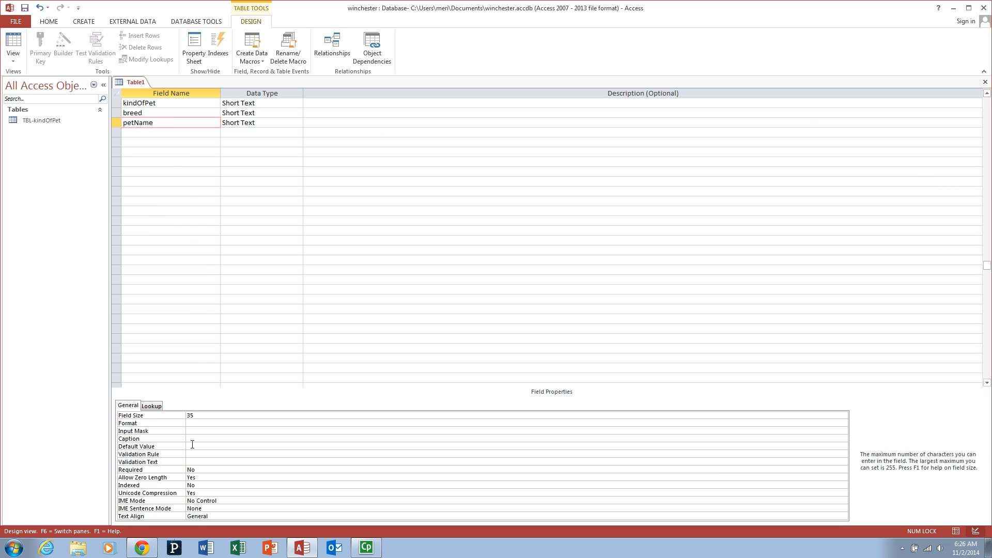
left_click(193, 439)
type("Pet Name")
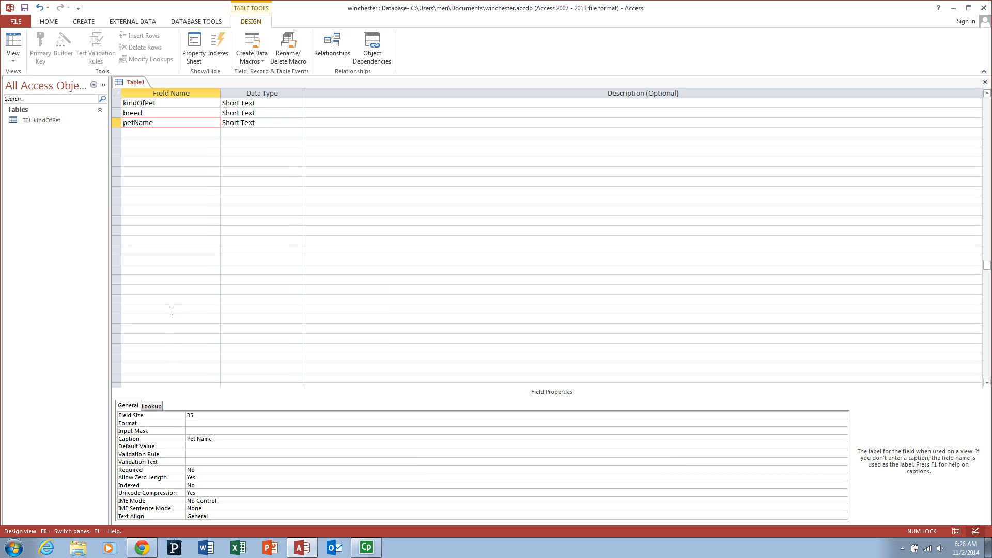
left_click(384, 144)
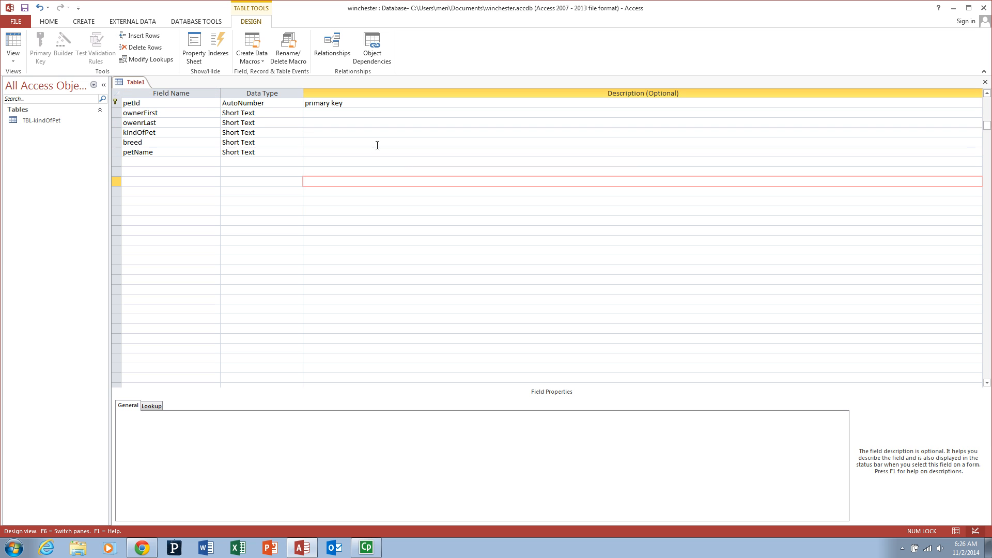
Use the Lookup Wizard on the kindOfPet field to take its values from the kindOfPet field of the TBL-kindOfPet table.
left_click(241, 132)
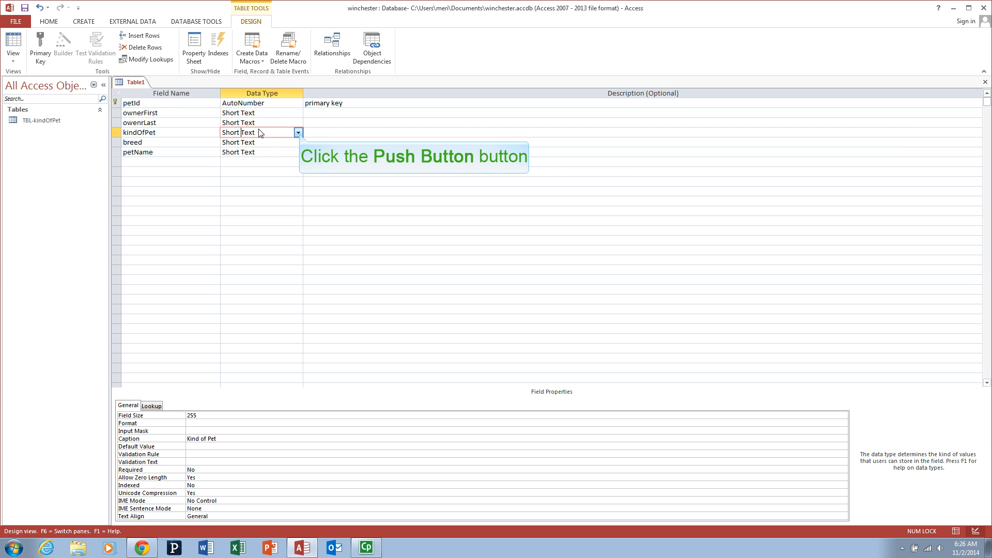
left_click(298, 133)
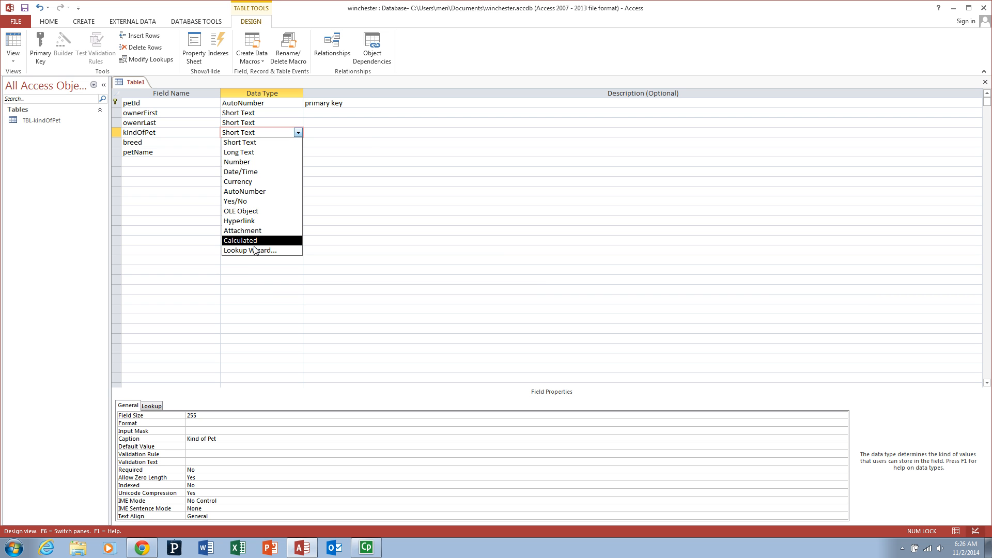
left_click(256, 251)
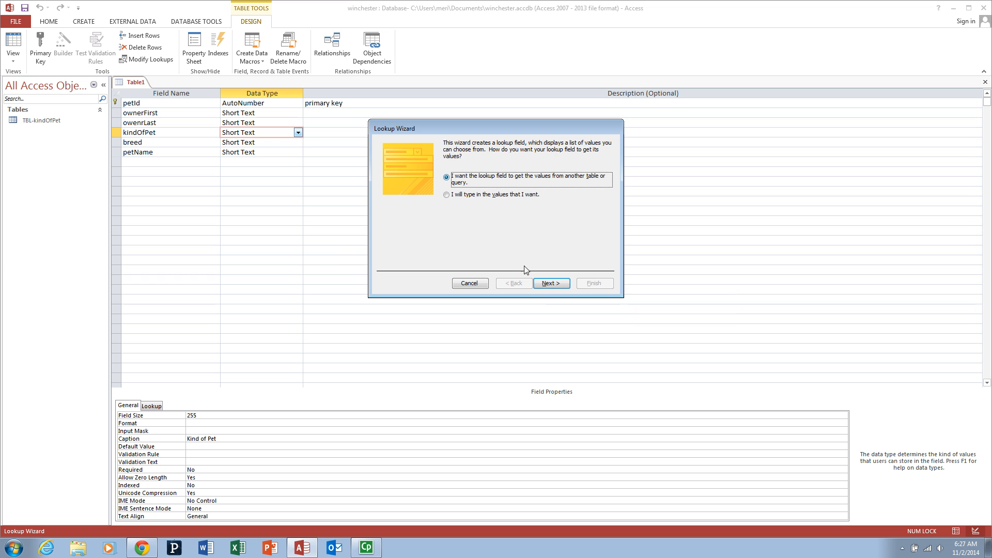
left_click(549, 284)
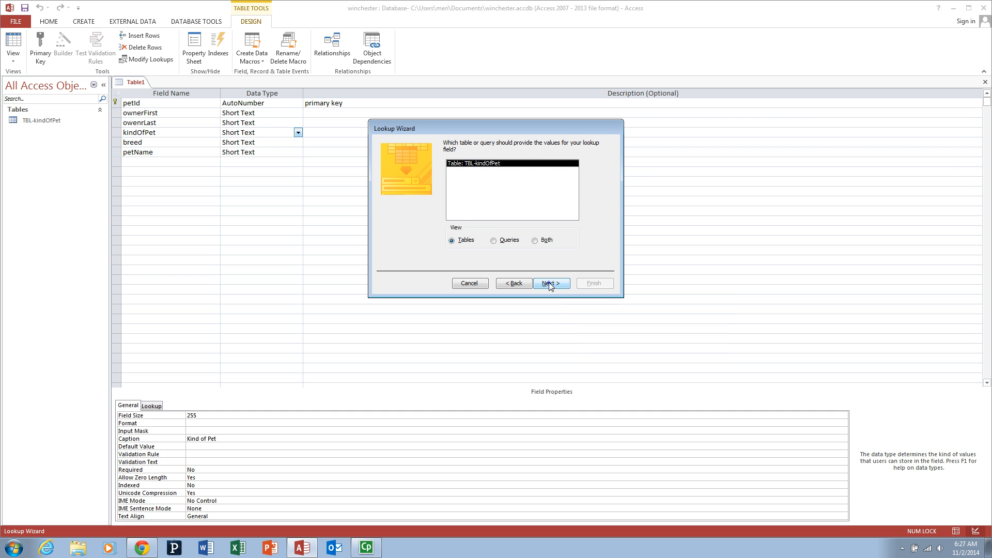
left_click(551, 286)
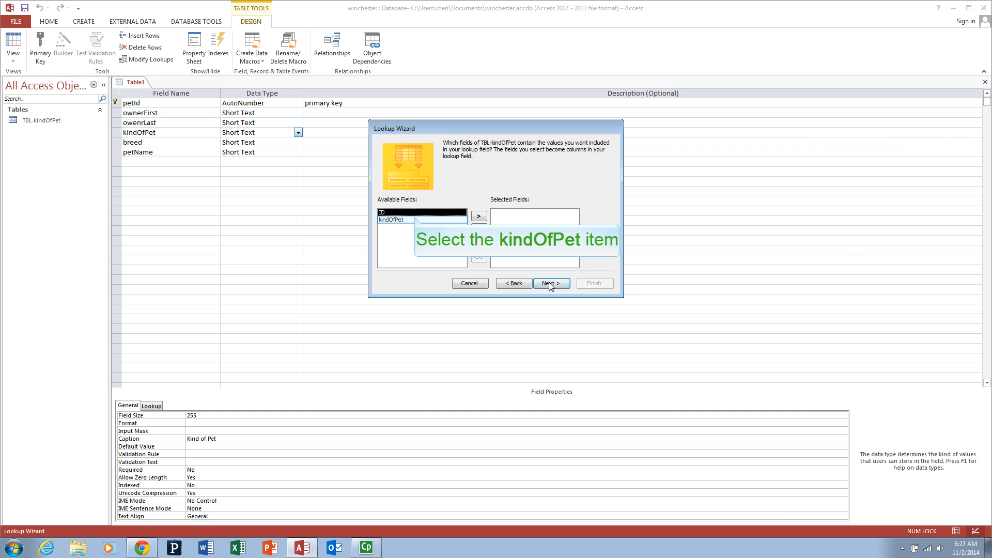
left_click(417, 221)
left_click(478, 217)
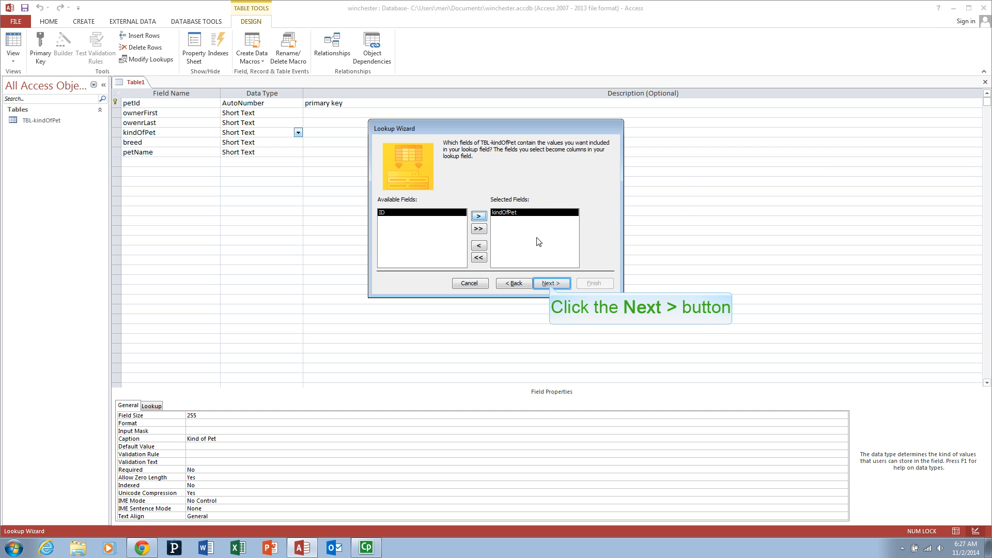
left_click(550, 282)
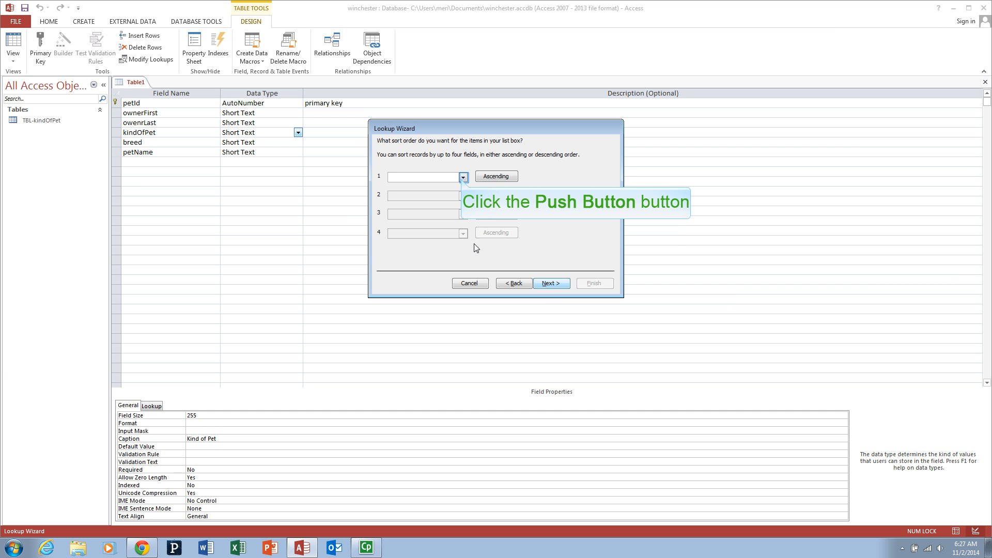
Sort the lookup list ascending by kindOfPet and keep the key column hidden with the default column width.
left_click(462, 177)
left_click(444, 202)
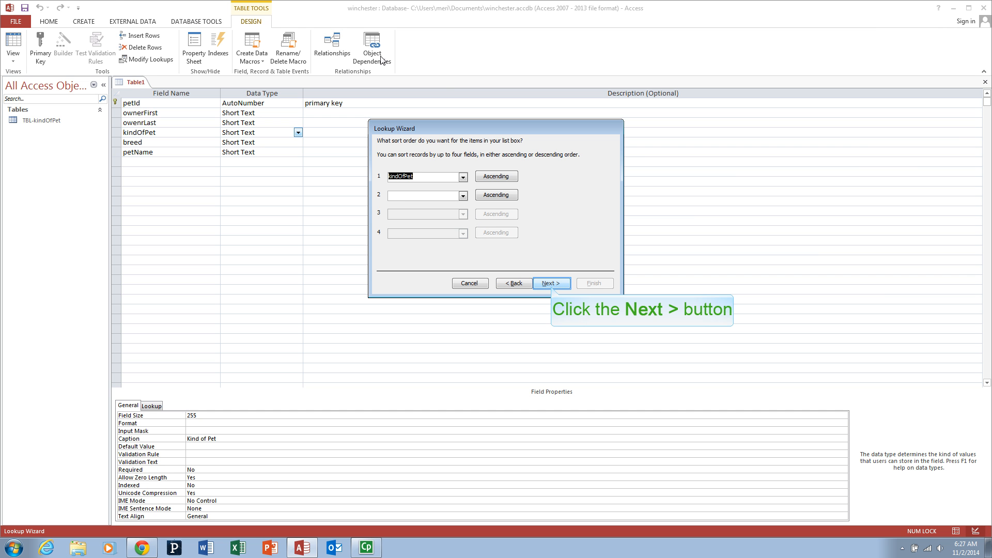
left_click(550, 283)
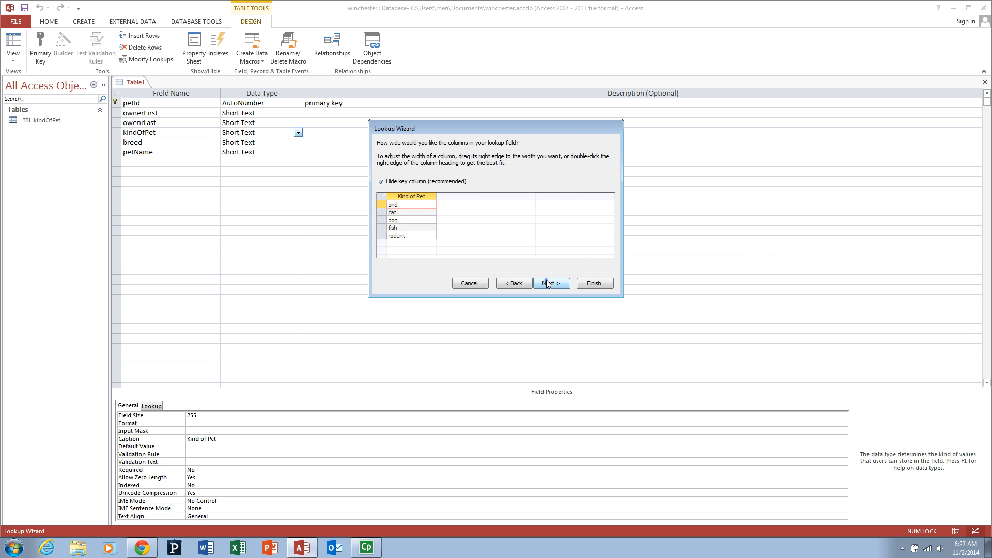
left_click(547, 284)
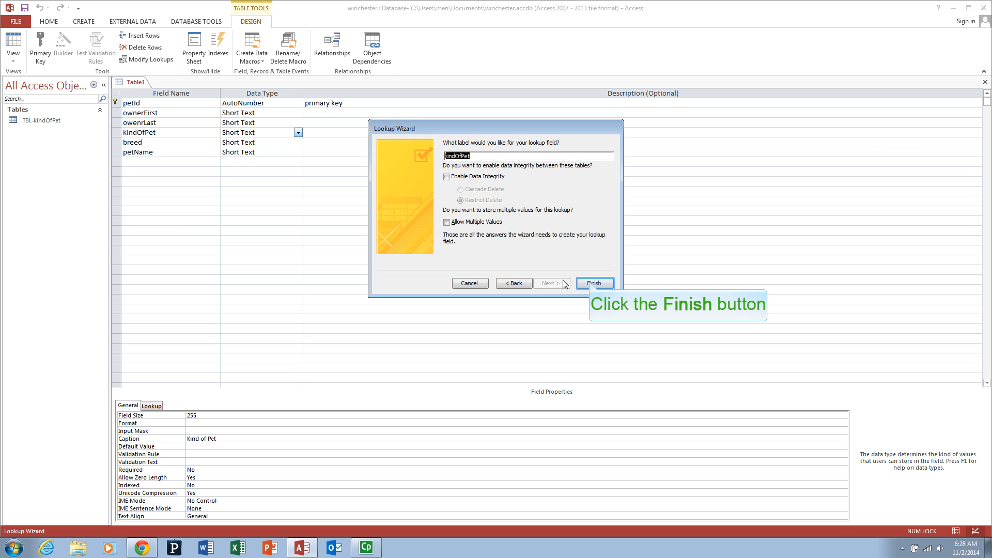
Finish the lookup with the label kindOfPet and save the table as TBL-pets.
left_click(592, 284)
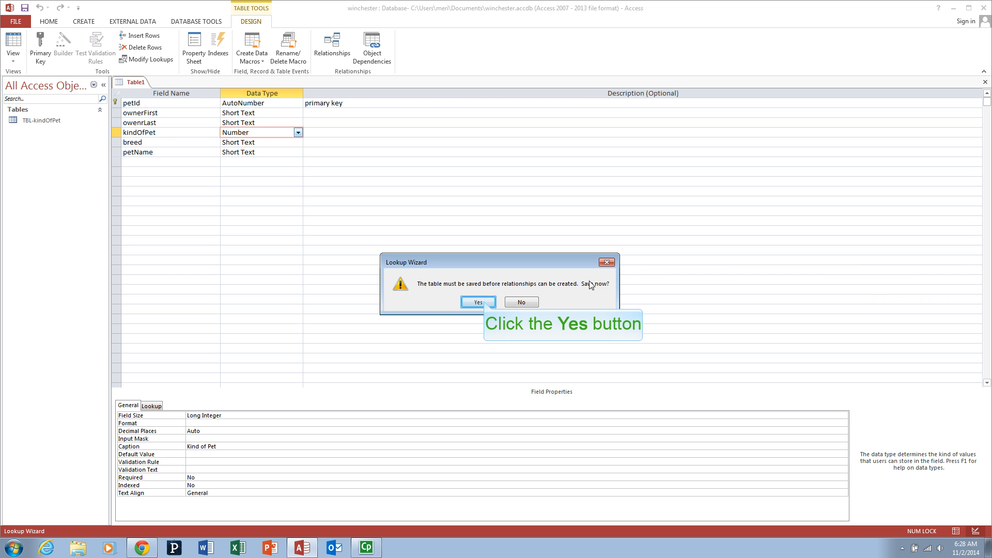
left_click(484, 304)
type("TBL-pets")
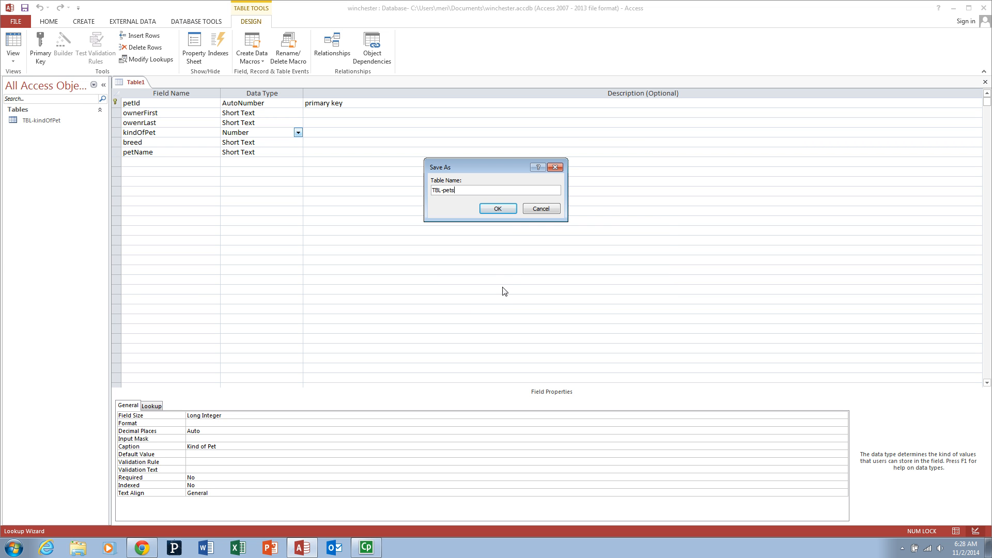
left_click(497, 209)
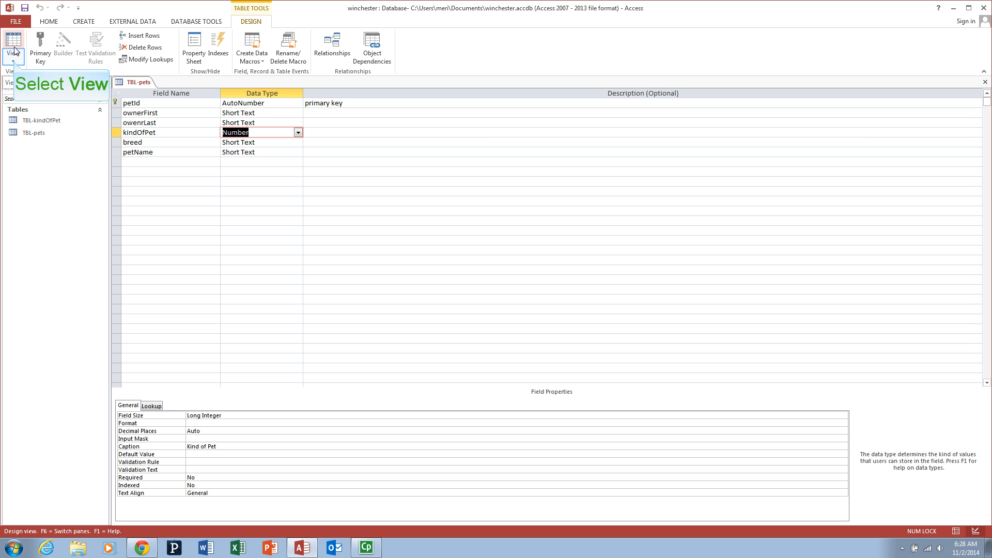
In Datasheet View, add a record with the owner's first and last name, kind of pet dog, breed Bouvier and pet name Nessie.
left_click(13, 63)
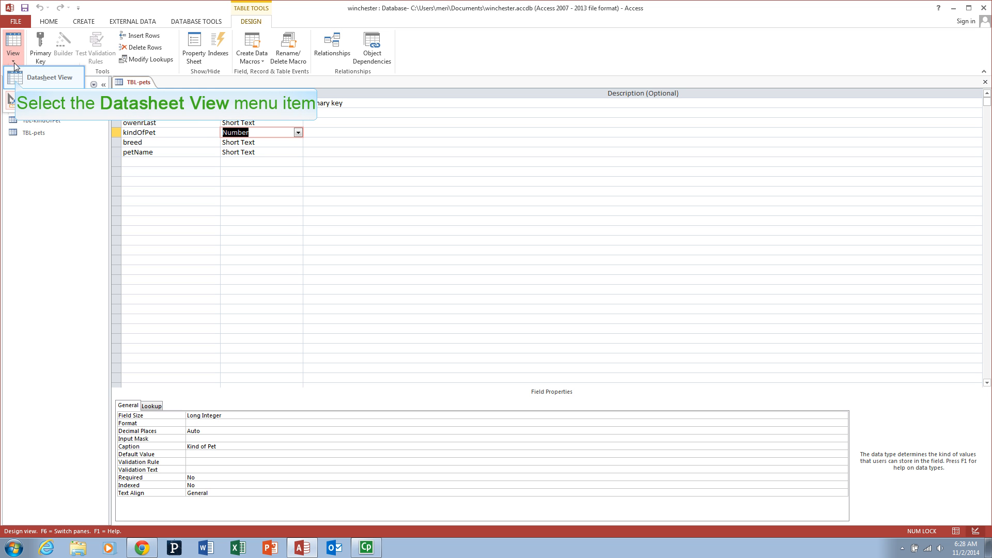
left_click(16, 82)
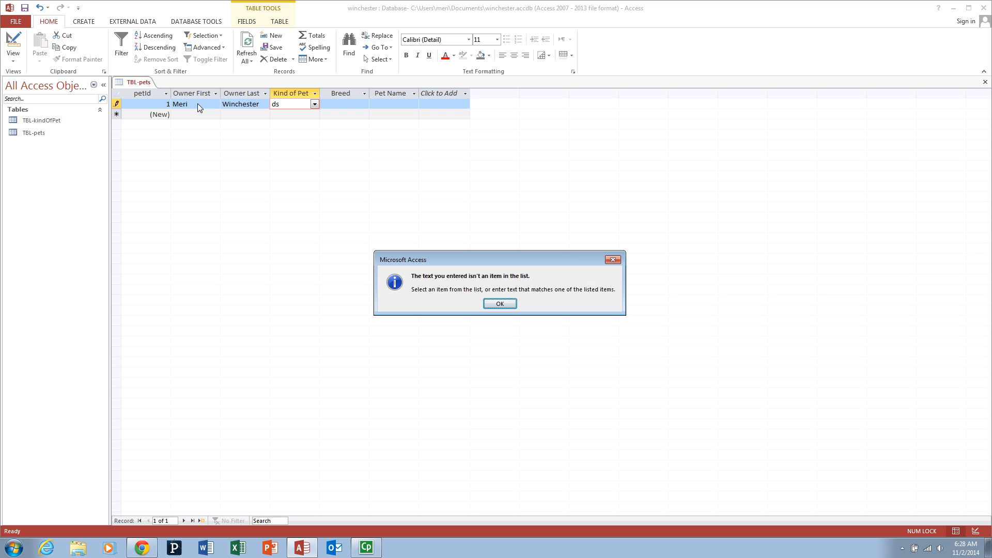
left_click(499, 304)
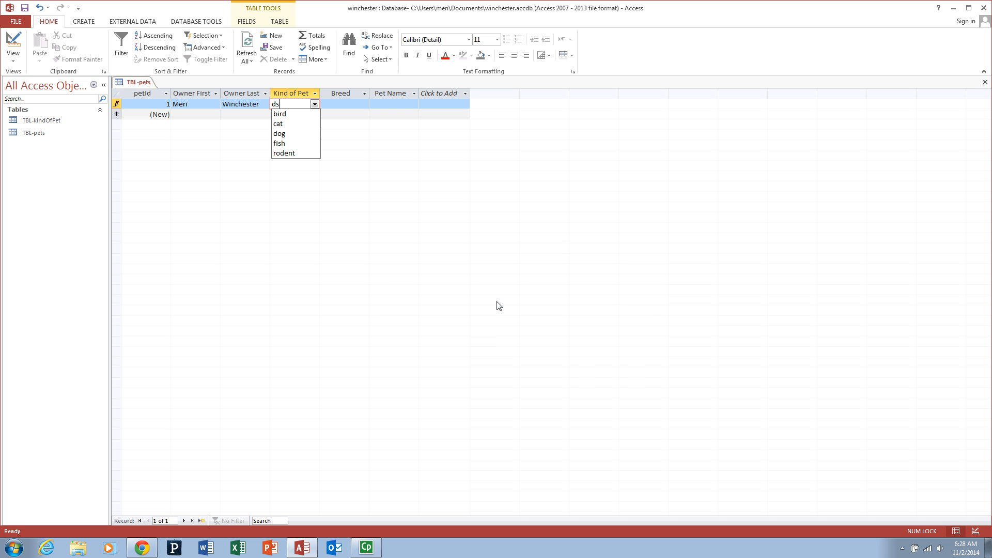
left_click(294, 136)
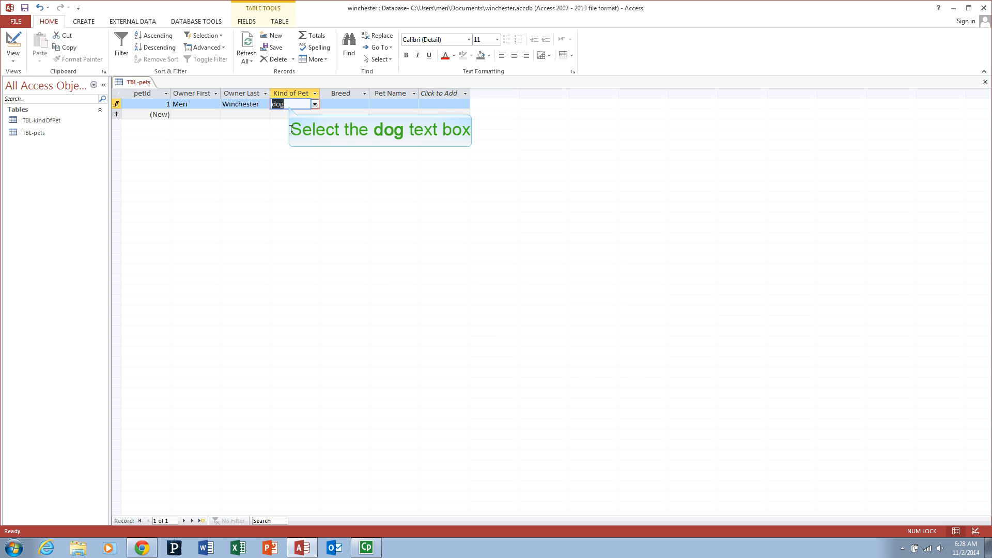
left_click(289, 104)
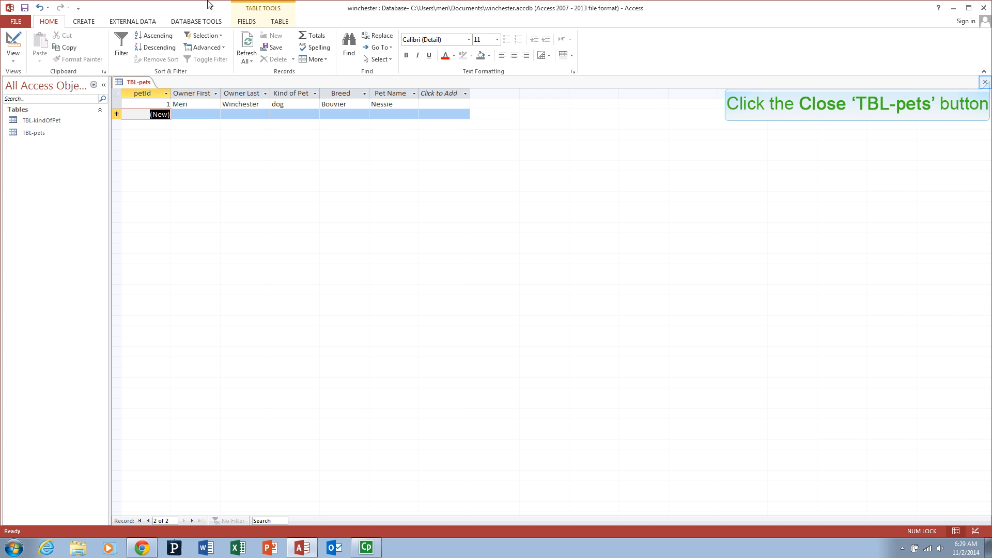
Close the TBL-pets table and open the database's relationships diagram.
left_click(985, 81)
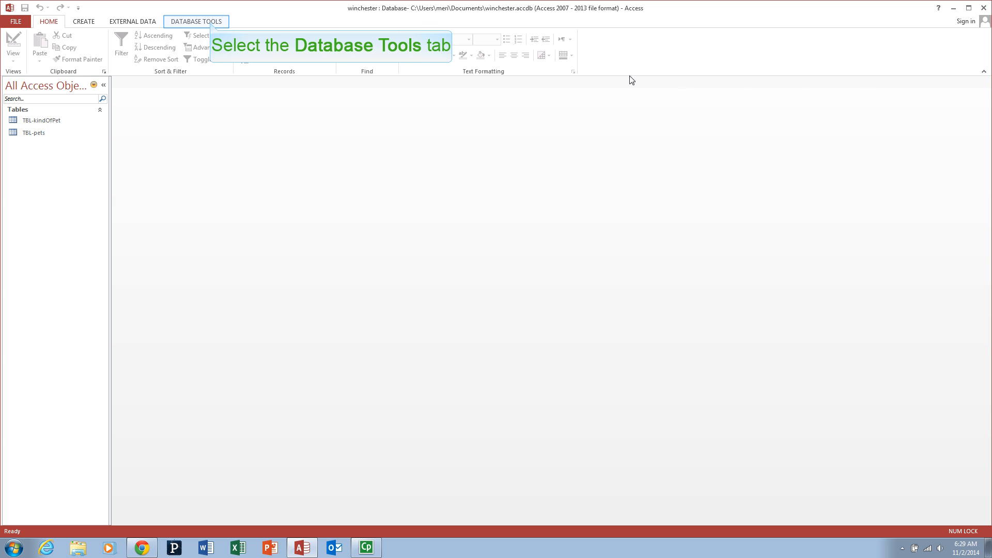
left_click(211, 26)
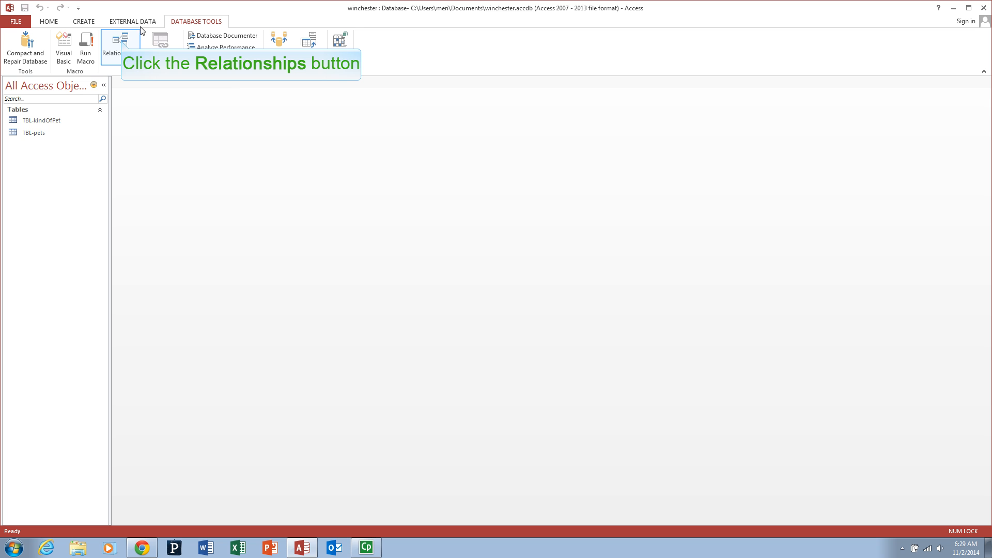
left_click(120, 43)
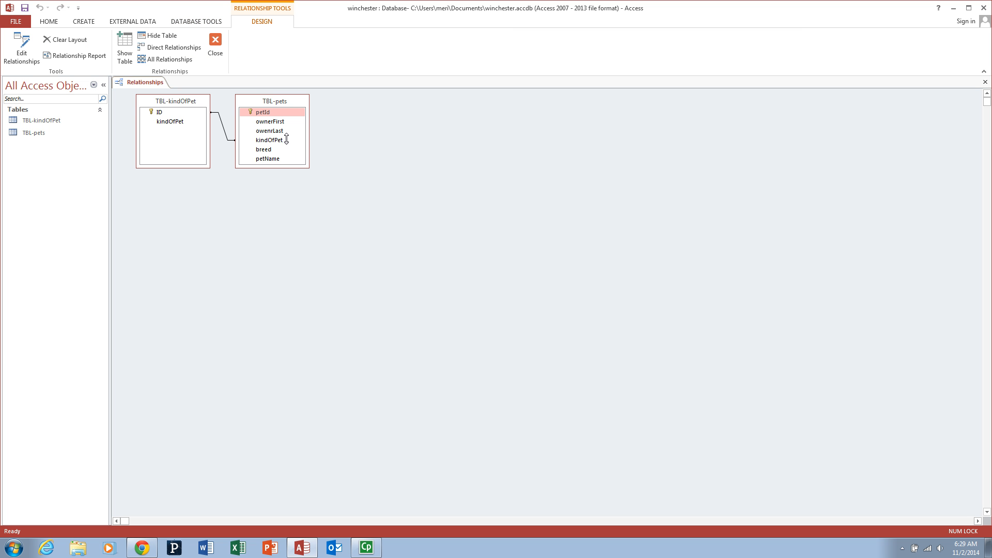
Lengthen the TBL-pets box in the relationships diagram and move the TBL-kindOfPet box down beside it to straighten the join line.
left_click_drag(289, 165, 283, 201)
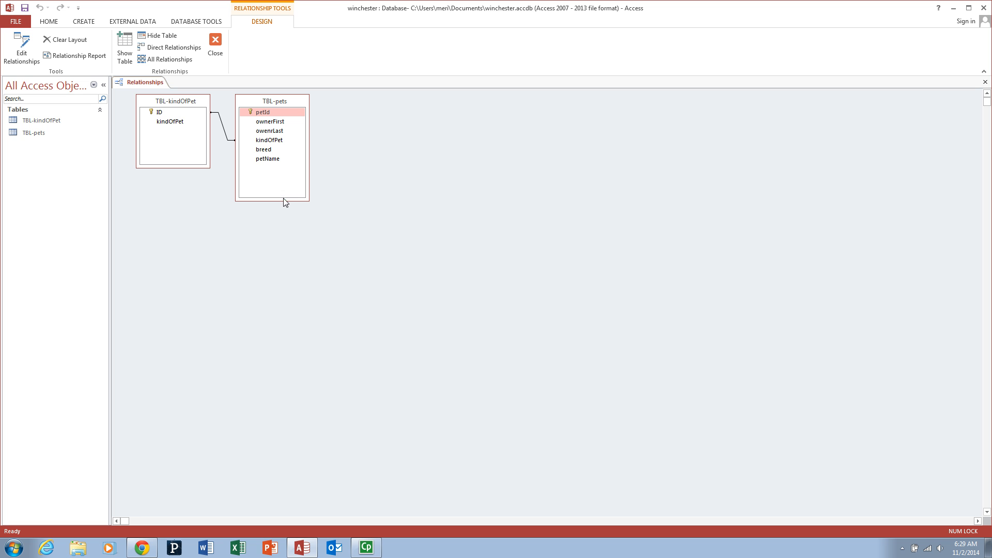
left_click_drag(203, 102, 190, 121)
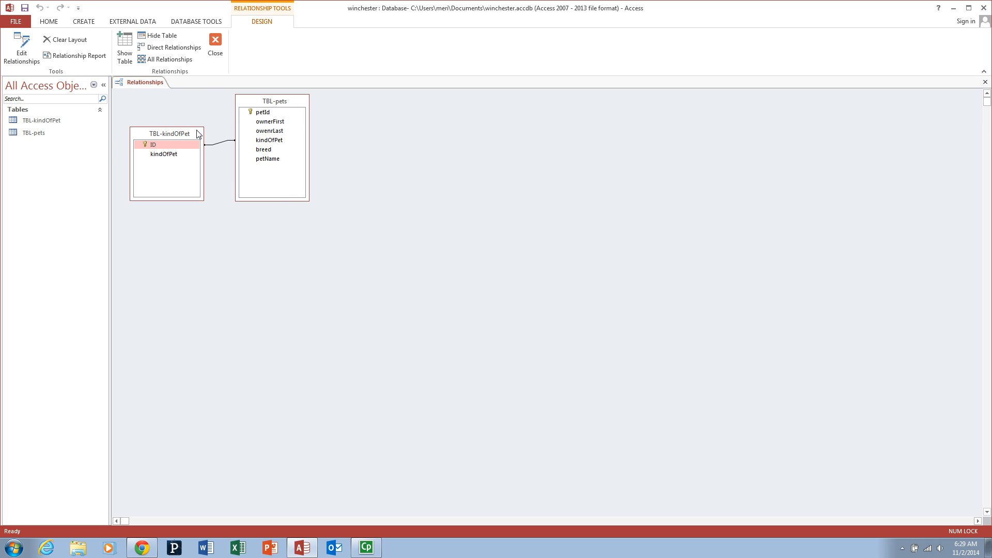
left_click_drag(198, 134, 195, 127)
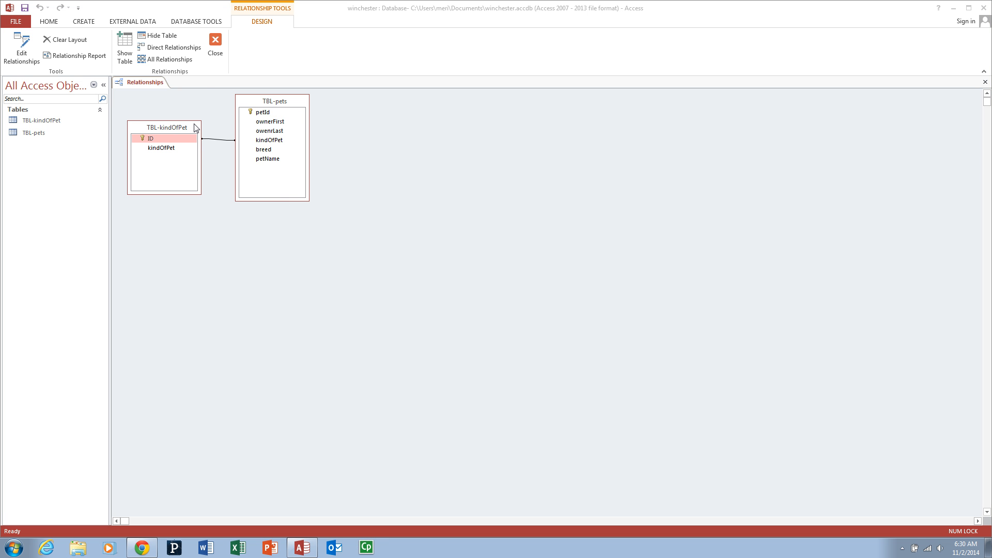